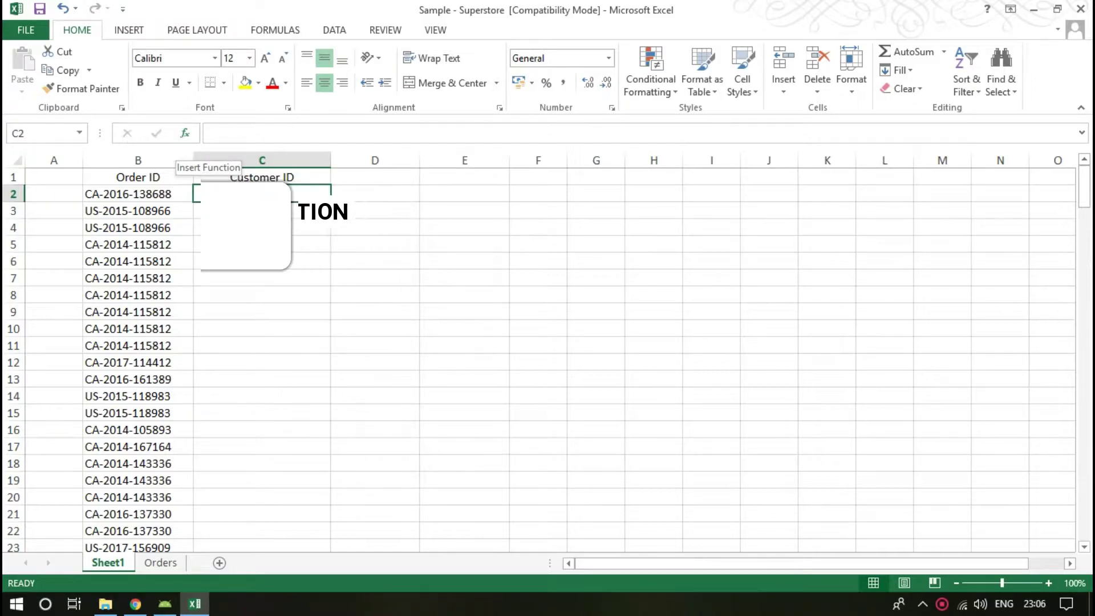
Step: Insert a VLOOKUP function into cell C2 through Insert Function, leaving its arguments empty
{"action": "left_click", "coordinate": [185, 133]}
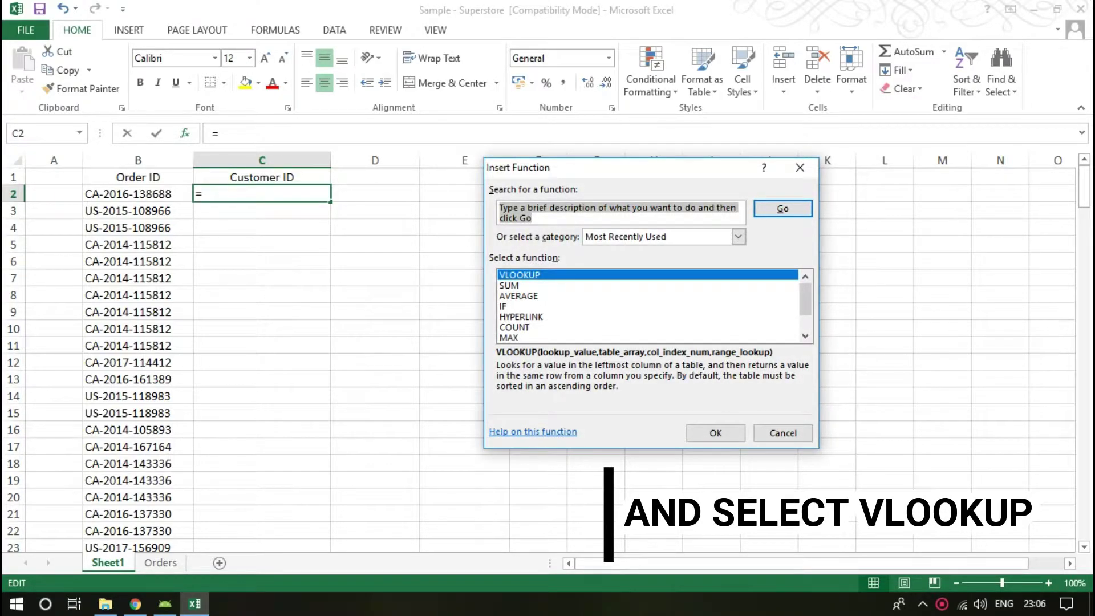
{"action": "left_click", "coordinate": [519, 274]}
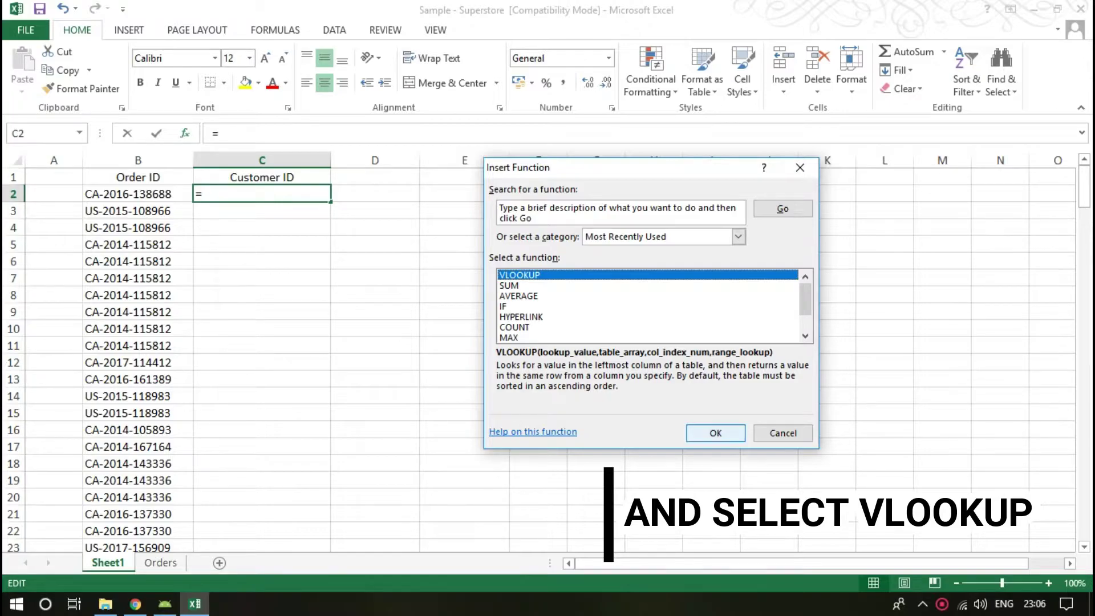
{"action": "left_click", "coordinate": [715, 433]}
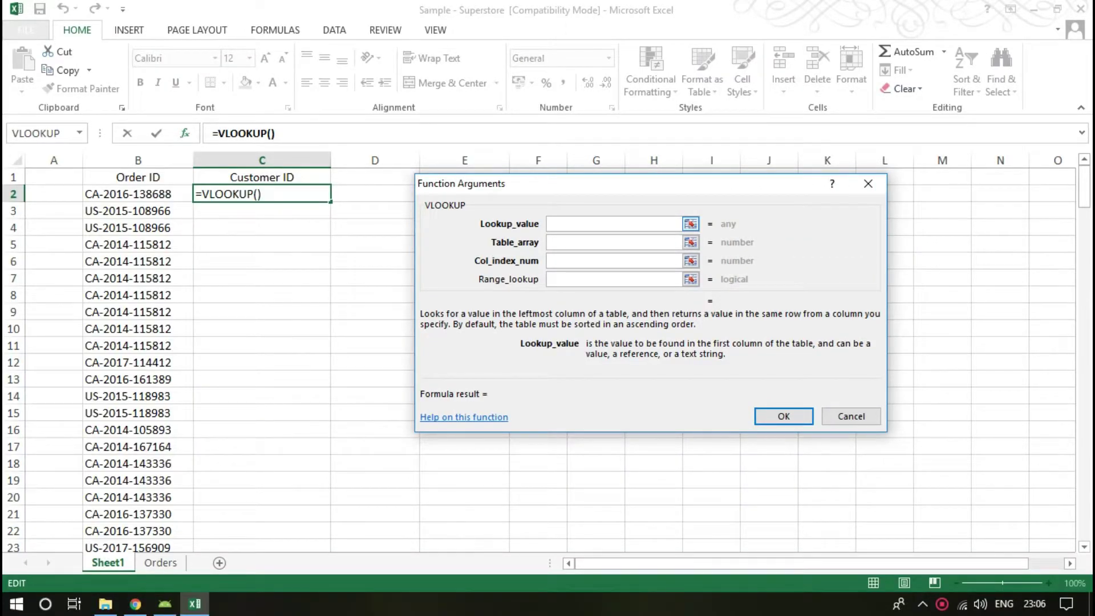
Step: Set the VLOOKUP lookup value to the Order ID in B2
{"action": "left_click", "coordinate": [690, 224]}
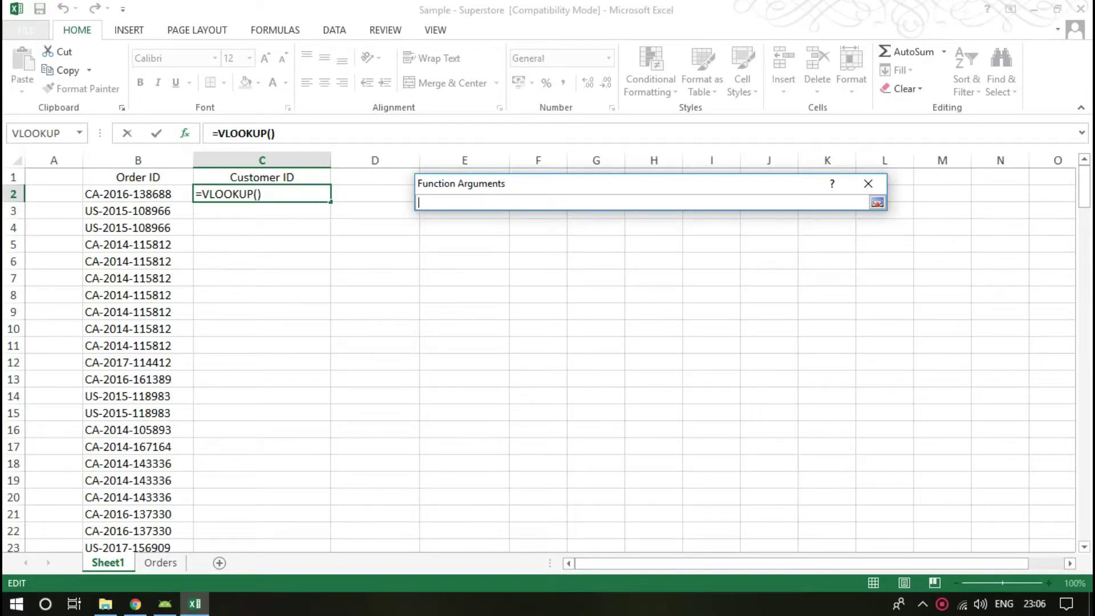
{"action": "left_click", "coordinate": [138, 193]}
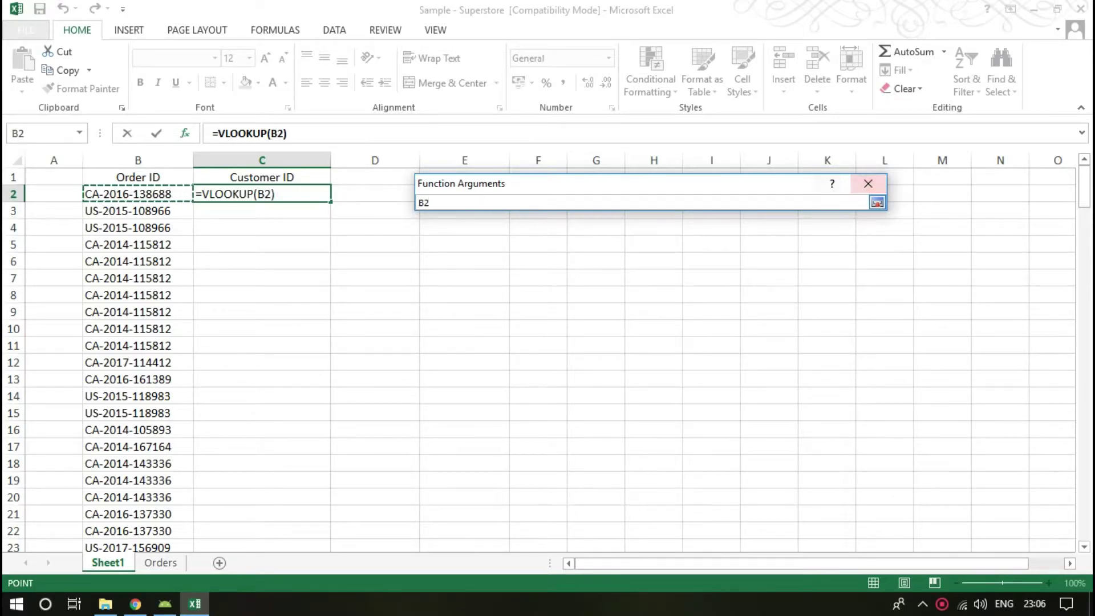
{"action": "key", "text": "Return"}
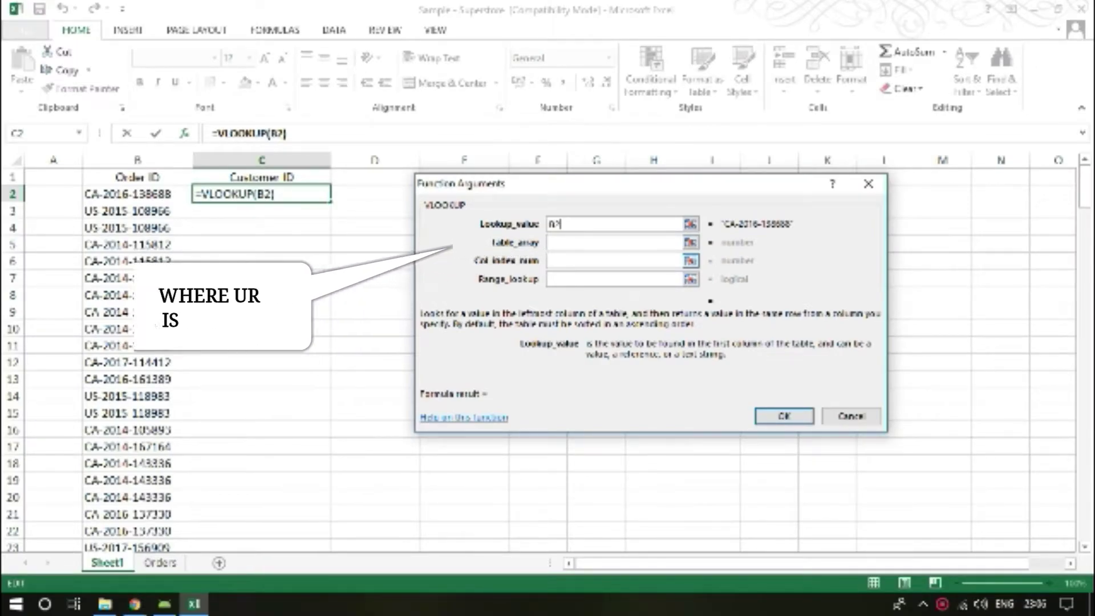
Step: Set the table array to columns B:E of the Orders sheet
{"action": "left_click", "coordinate": [690, 242]}
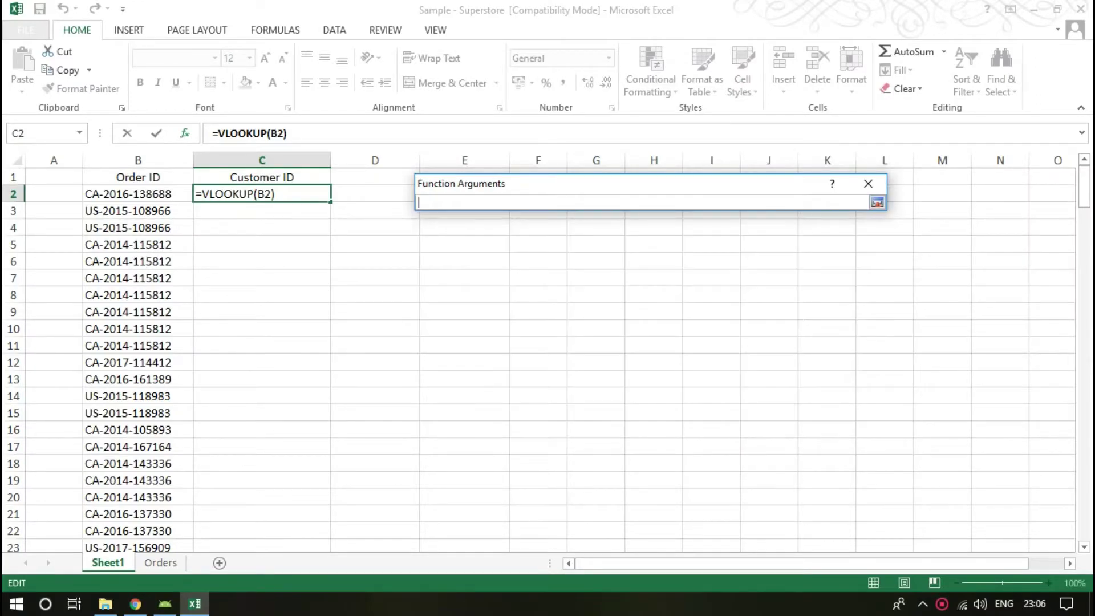
{"action": "left_click", "coordinate": [160, 562]}
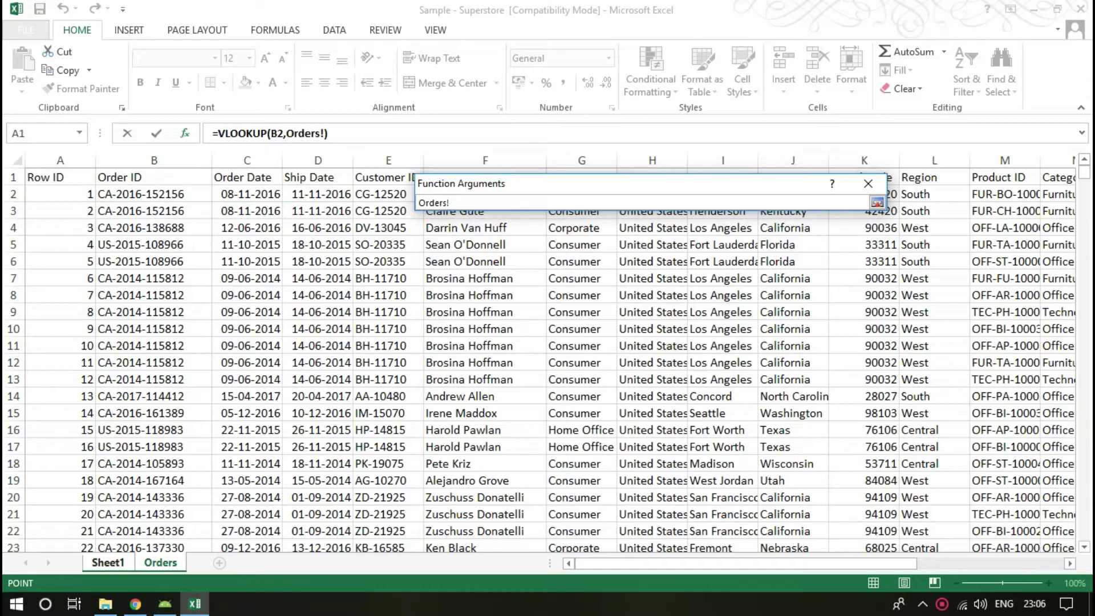
{"action": "left_click_drag", "start_coordinate": [154, 160], "coordinate": [388, 161]}
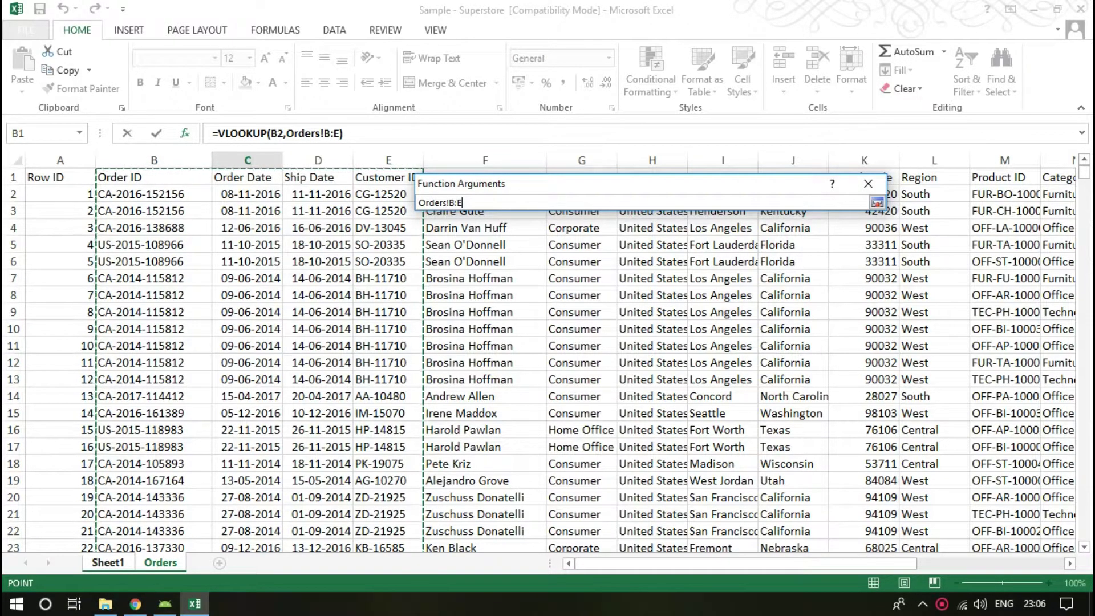
{"action": "left_click", "coordinate": [877, 203]}
{"action": "left_click_drag", "start_coordinate": [715, 184], "coordinate": [868, 193]}
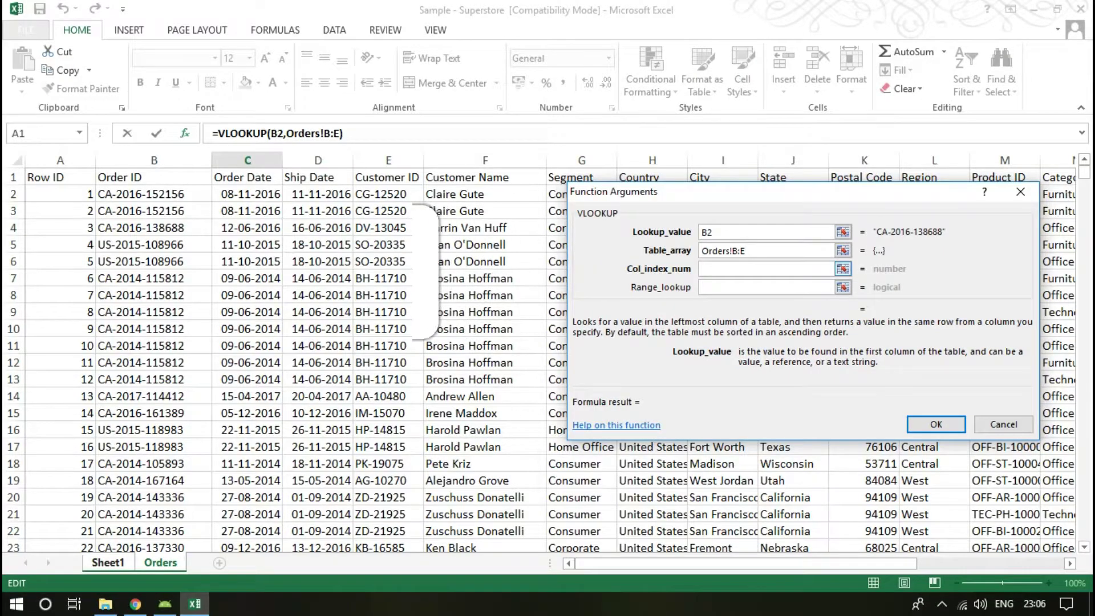
Step: Complete the VLOOKUP with column index 4 and range lookup 0, then fill it down column C
{"action": "left_click", "coordinate": [764, 269]}
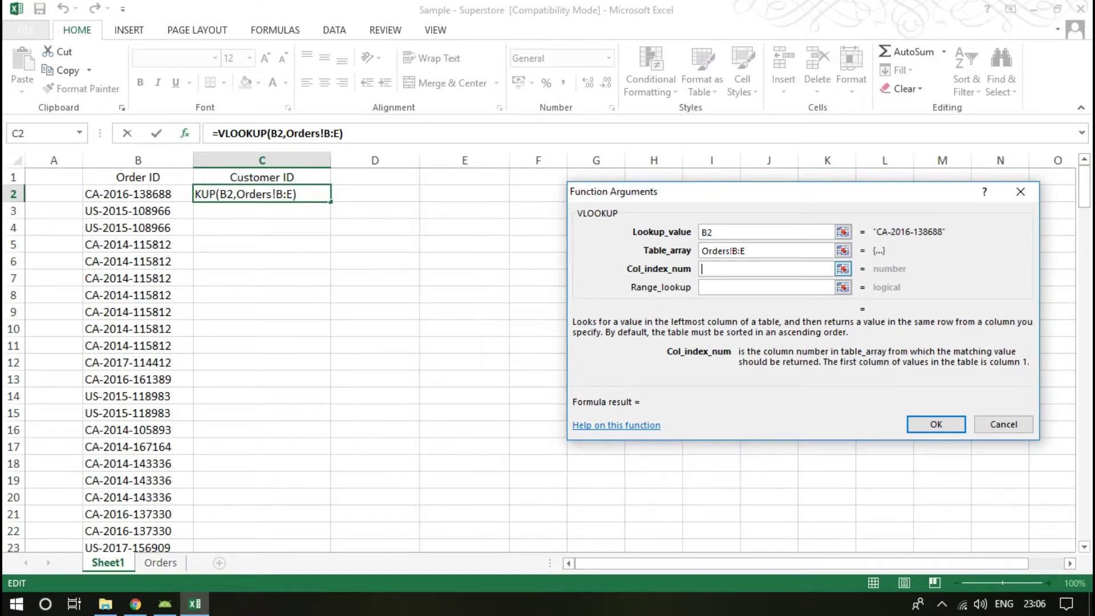
{"action": "type", "text": "4"}
{"action": "left_click", "coordinate": [764, 287]}
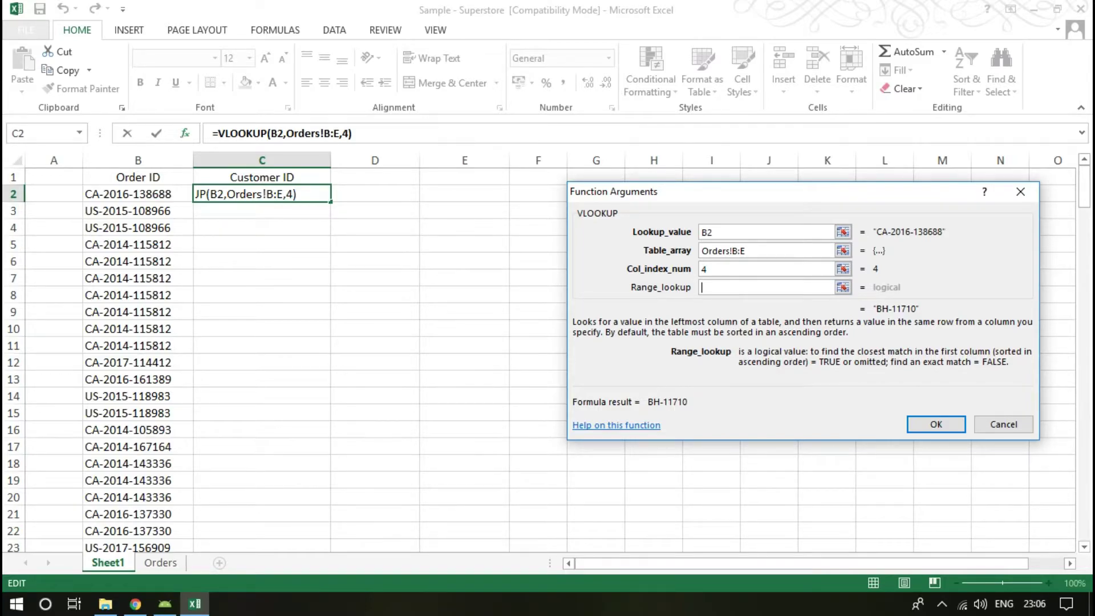
{"action": "type", "text": "0"}
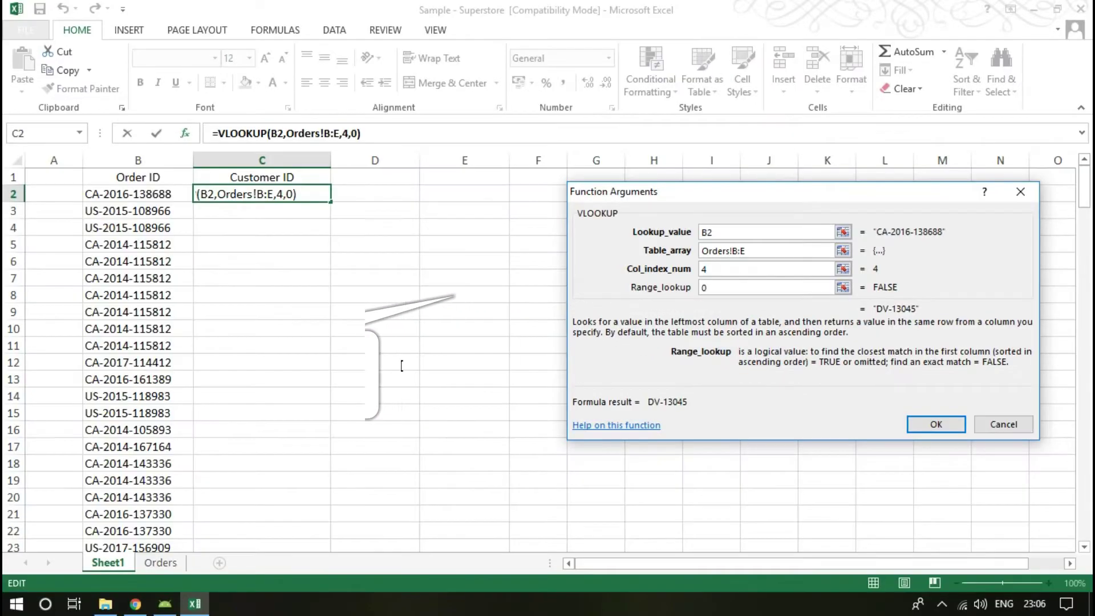
{"action": "key", "text": "Return"}
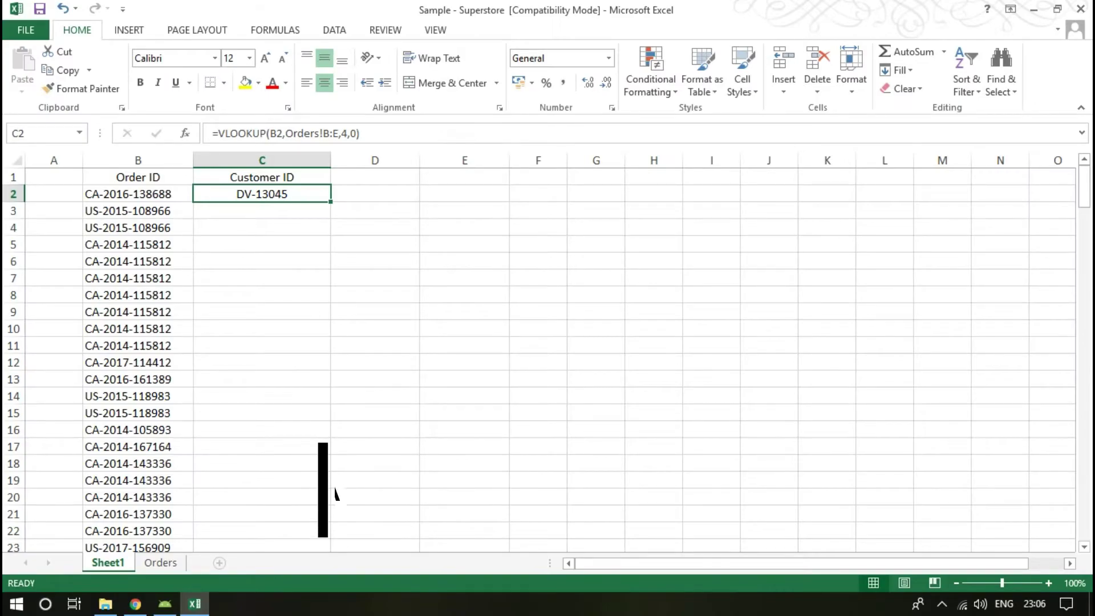
{"action": "double_click", "coordinate": [330, 202]}
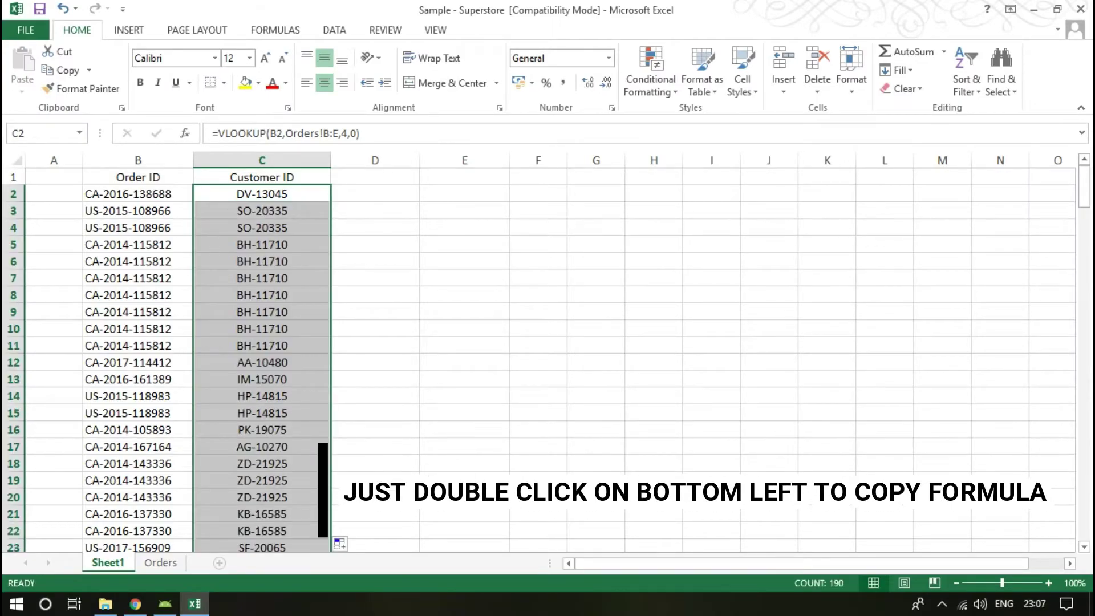
Step: Copy the Order ID from cell B2
{"action": "left_click", "coordinate": [138, 194]}
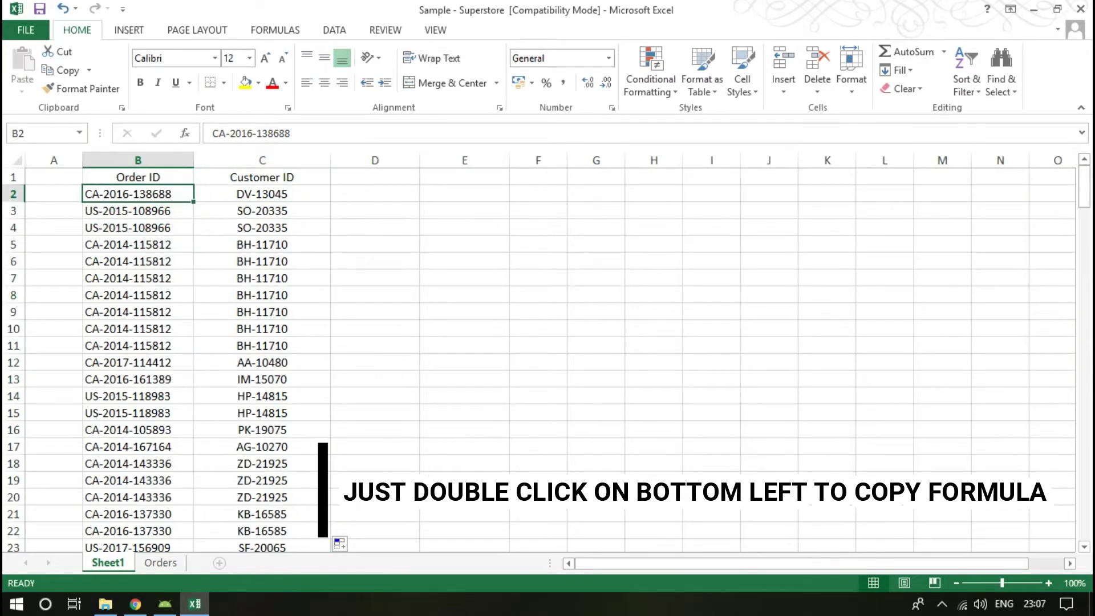
{"action": "right_click", "coordinate": [155, 191]}
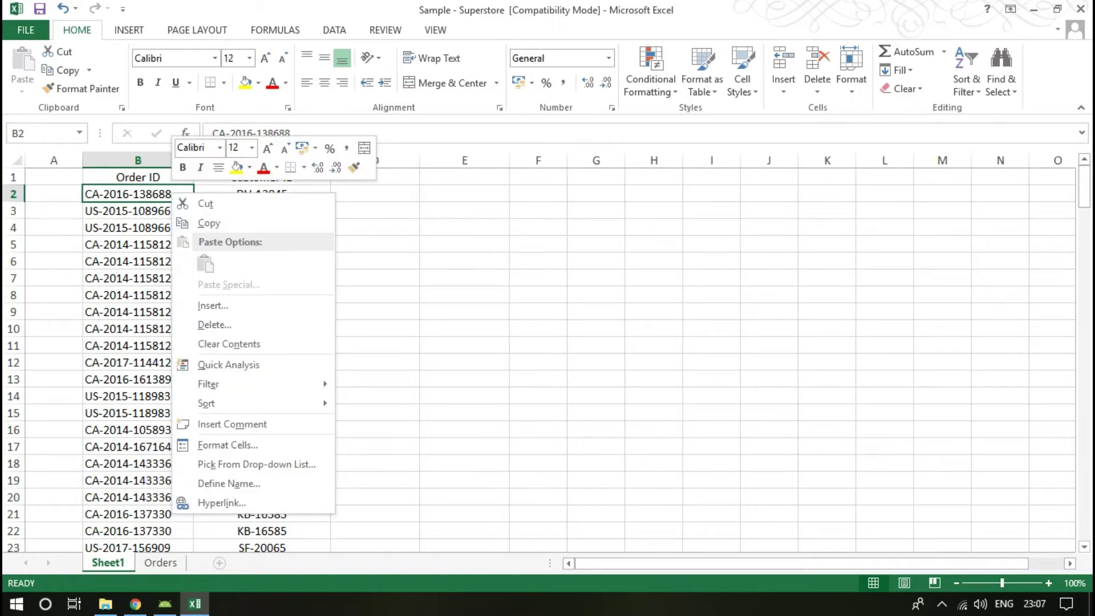
{"action": "left_click", "coordinate": [188, 223]}
{"action": "left_click", "coordinate": [161, 562]}
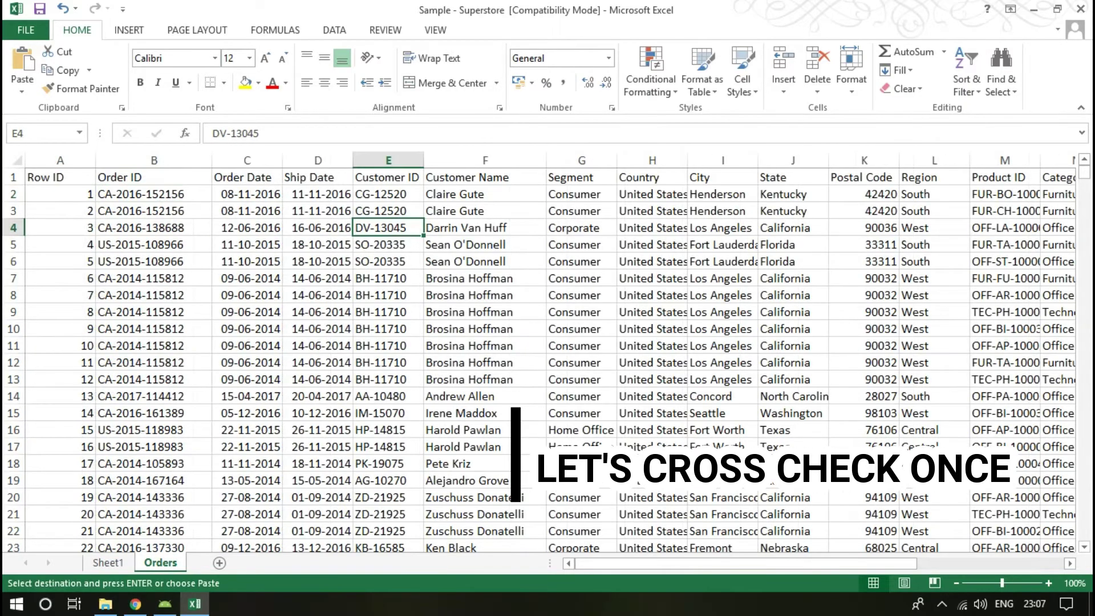
{"action": "key", "text": "ctrl+f"}
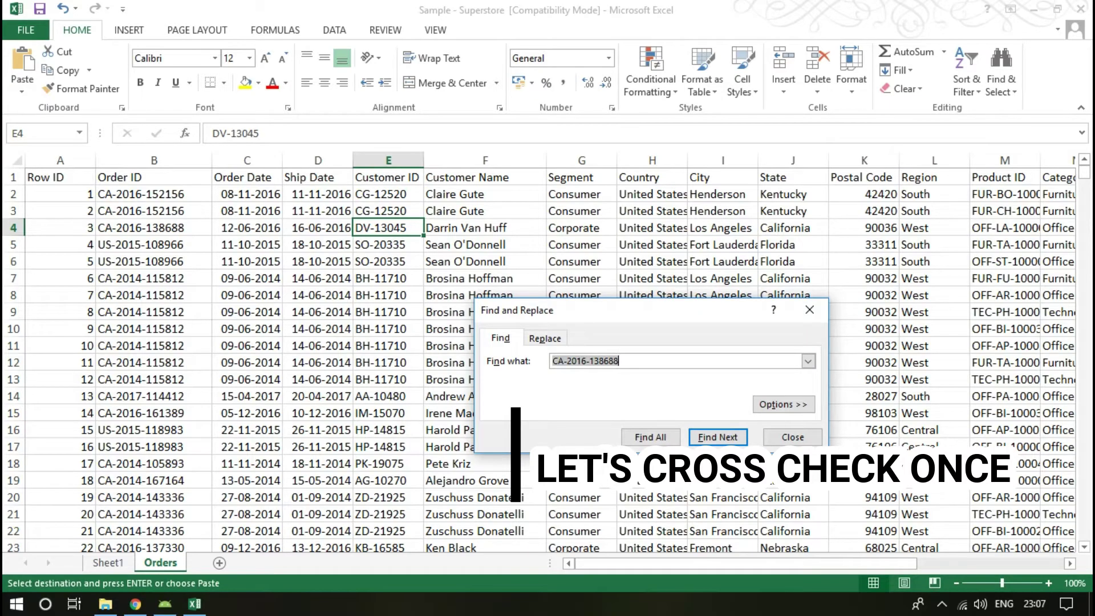
{"action": "key", "text": "Return"}
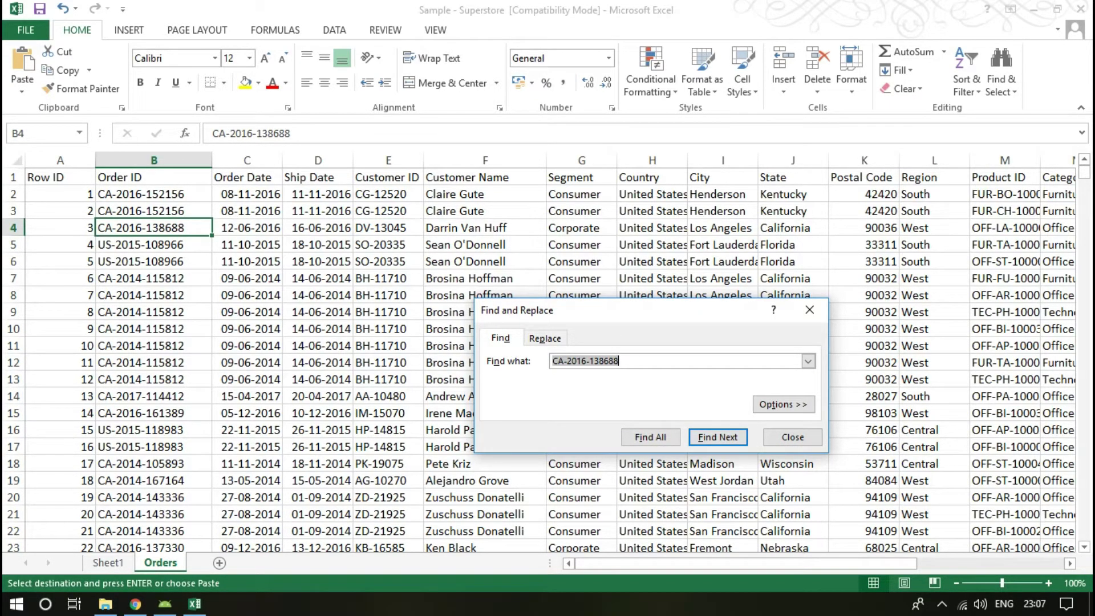
{"action": "left_click", "coordinate": [13, 227]}
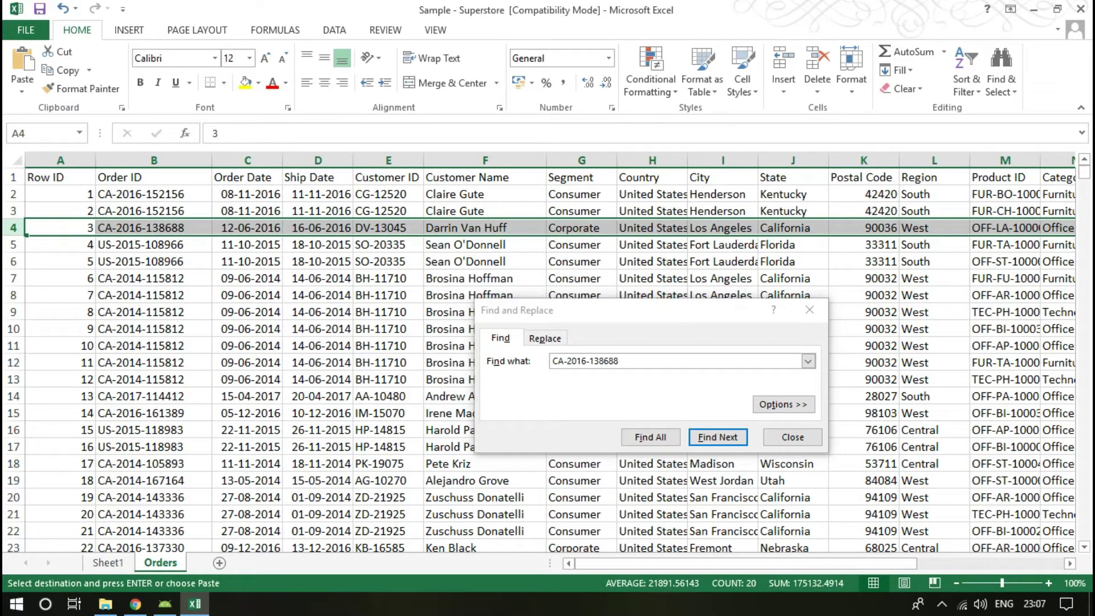
{"action": "left_click", "coordinate": [792, 436]}
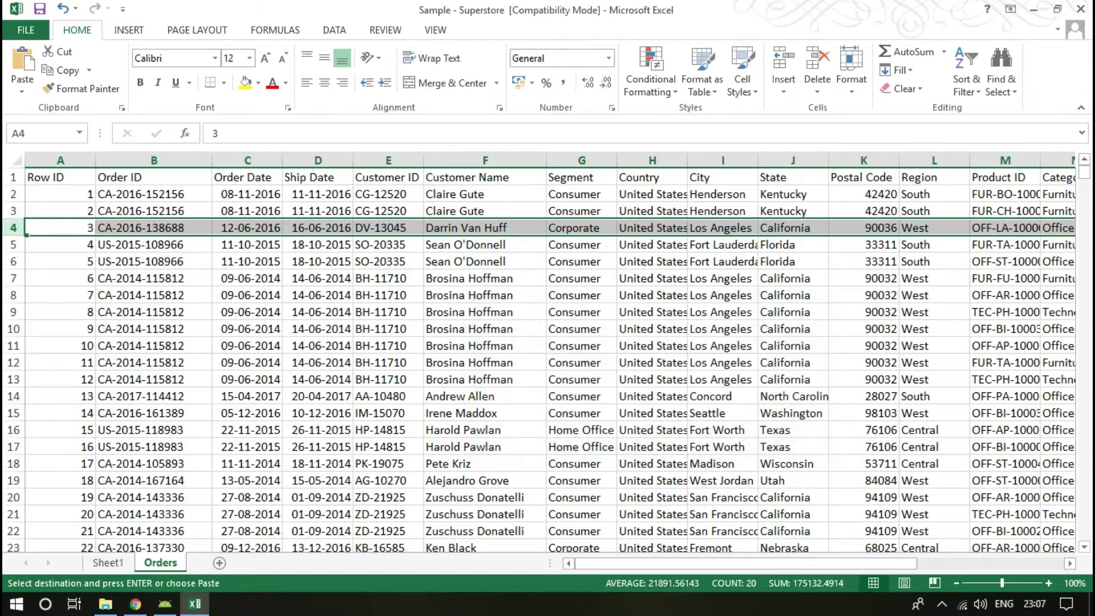
{"action": "key", "text": "ctrl+Page_Up"}
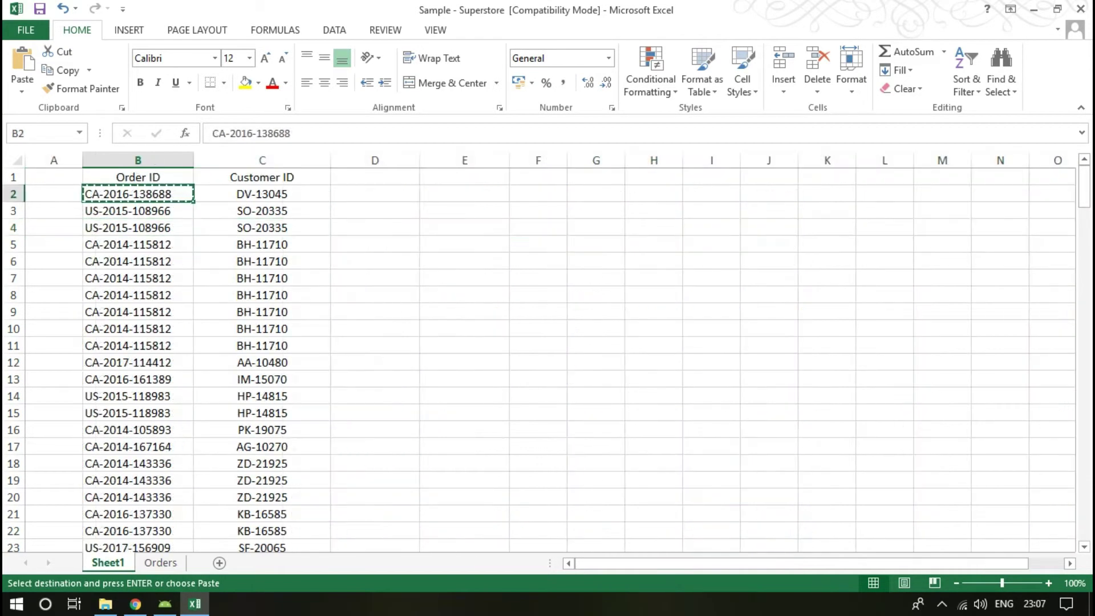
{"action": "left_click", "coordinate": [262, 194]}
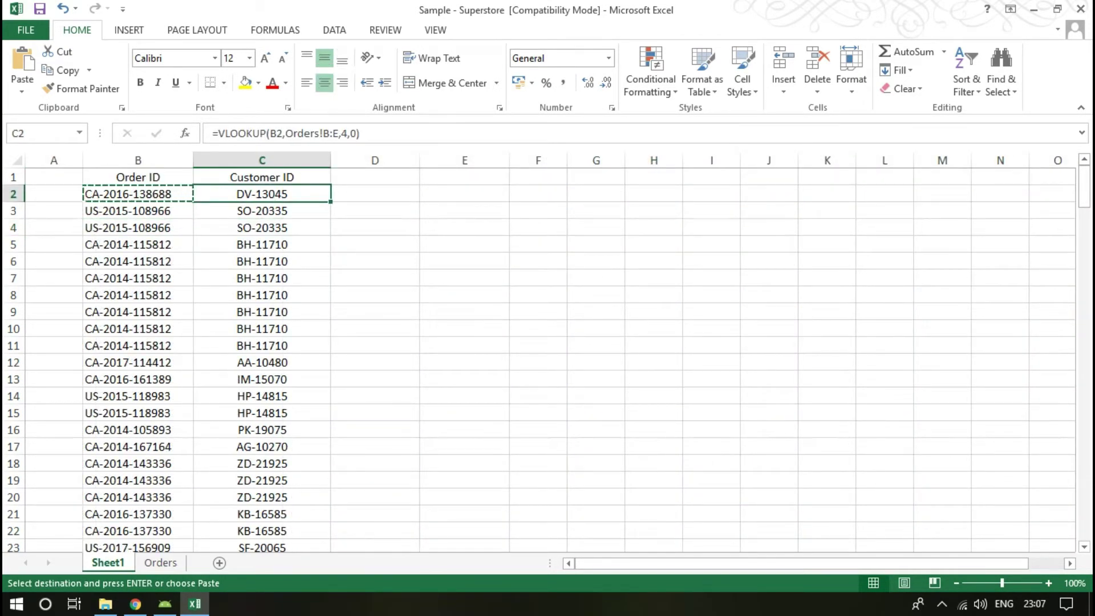
{"action": "key", "text": "Escape"}
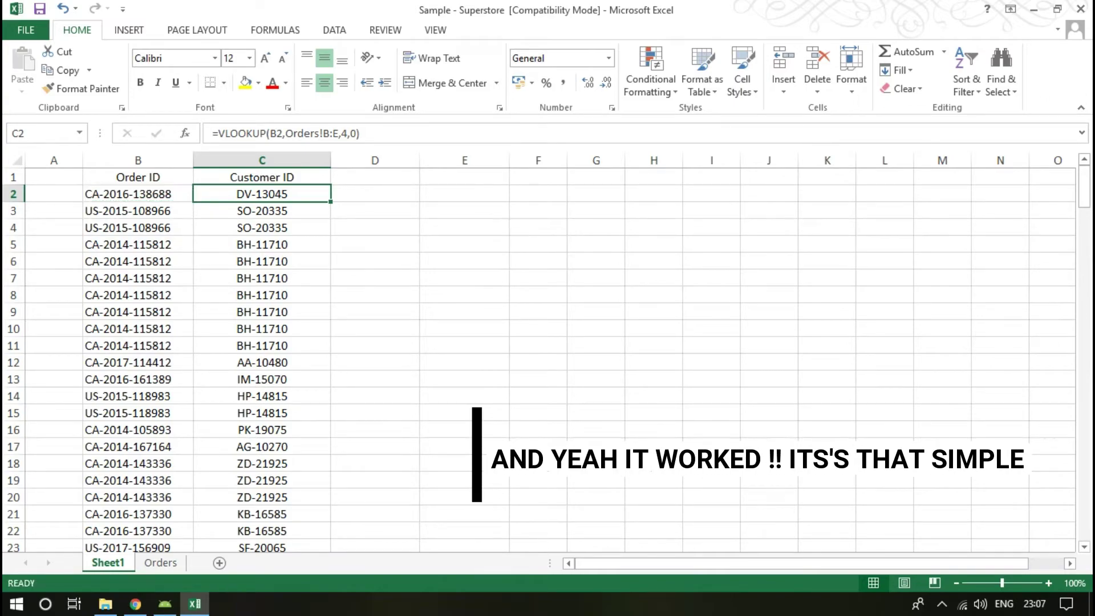